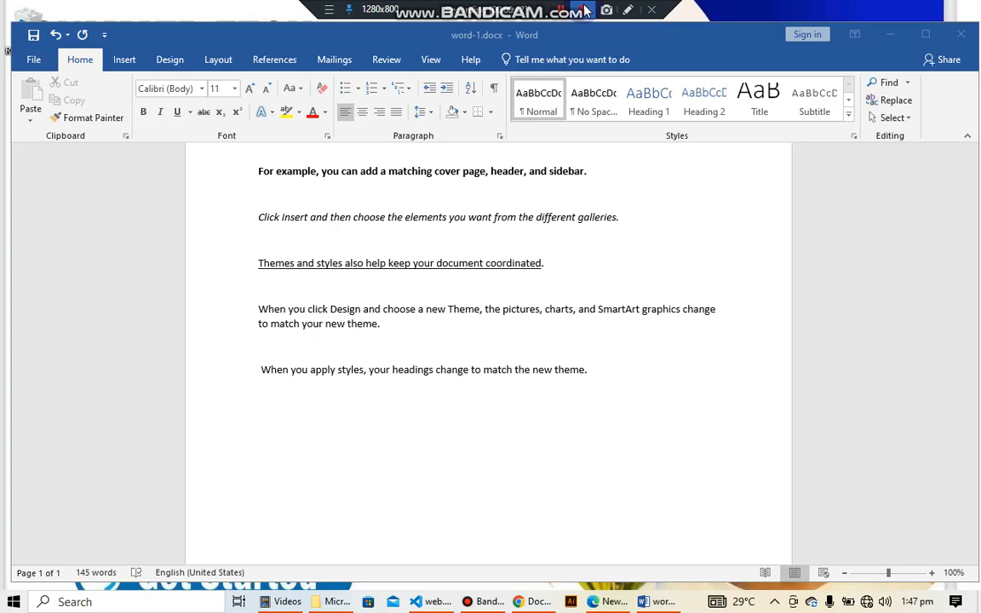
Apply strikethrough to the paragraph beginning "When you click Design and choose a new Theme"
click(260, 312)
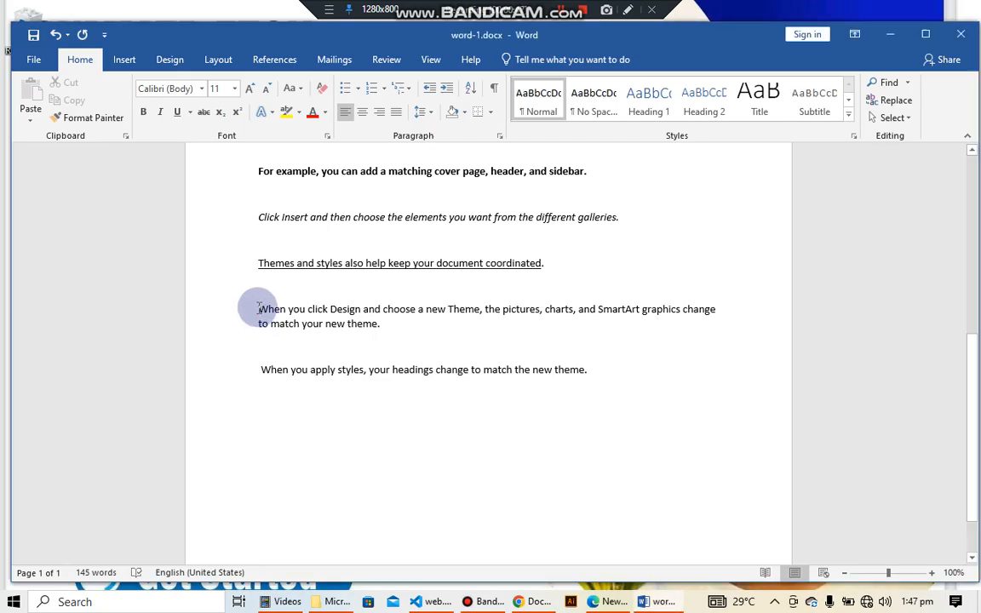
drag(258, 309, 381, 329)
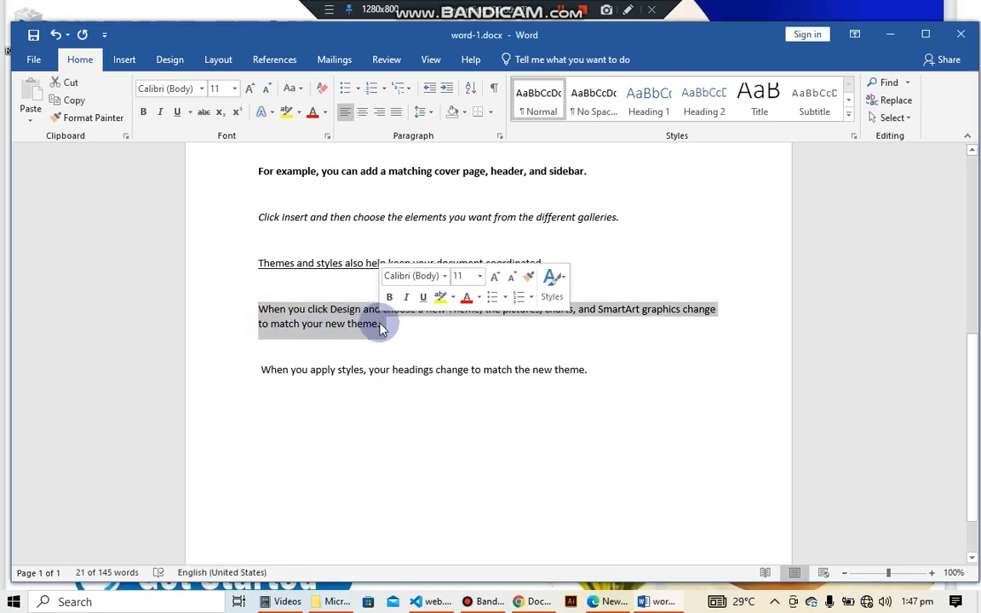
click(204, 116)
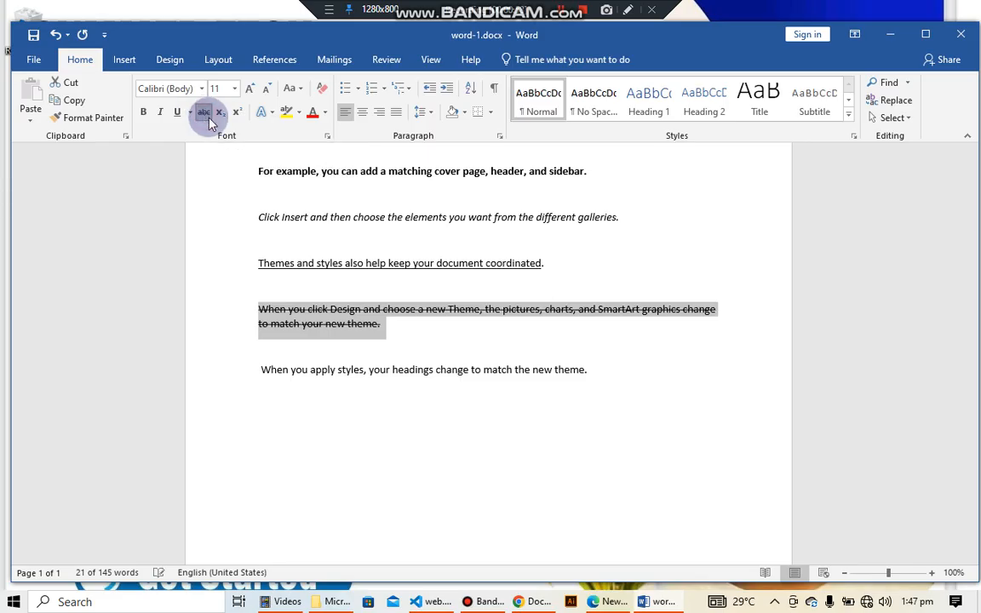
Type 16m2 on the empty line below the struck-through paragraph and make the 2 subscript
click(443, 341)
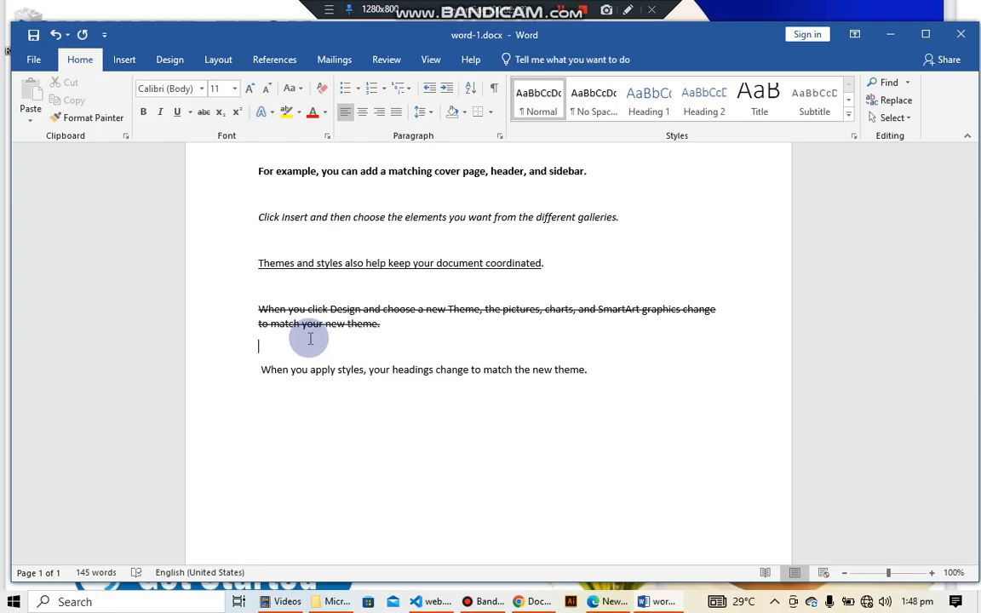
text(16m2)
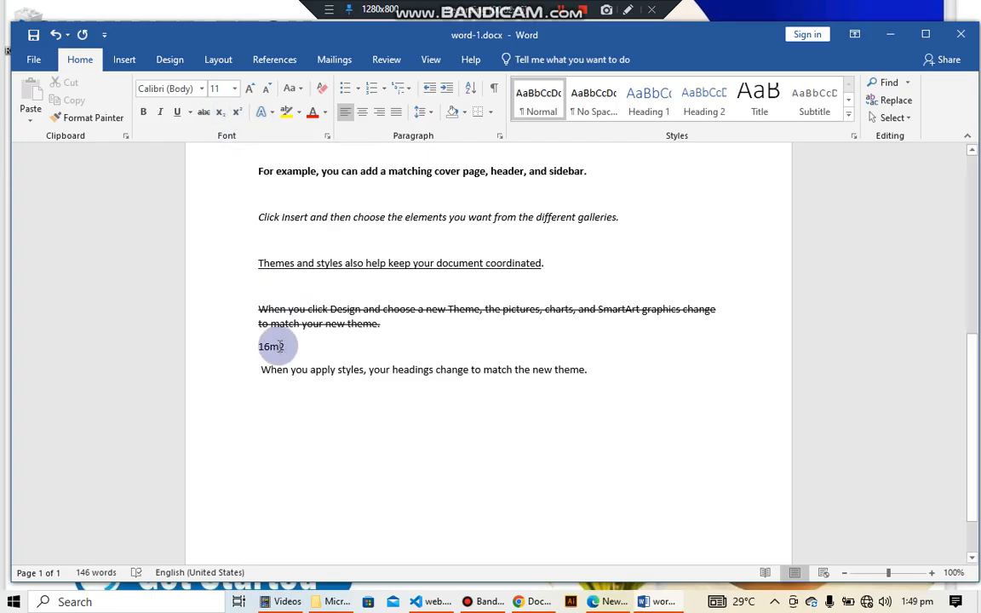
drag(278, 344, 287, 347)
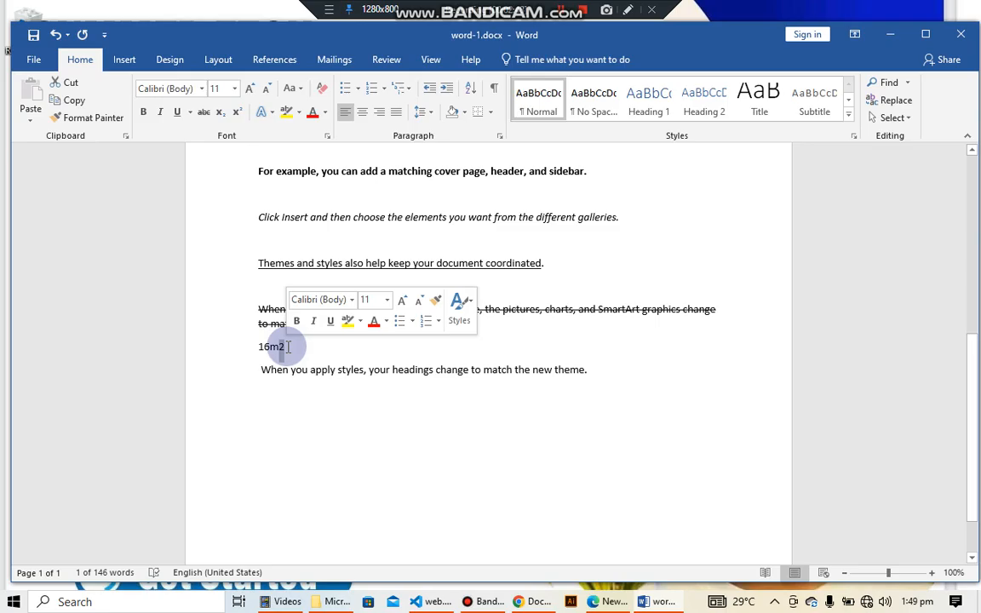
click(223, 116)
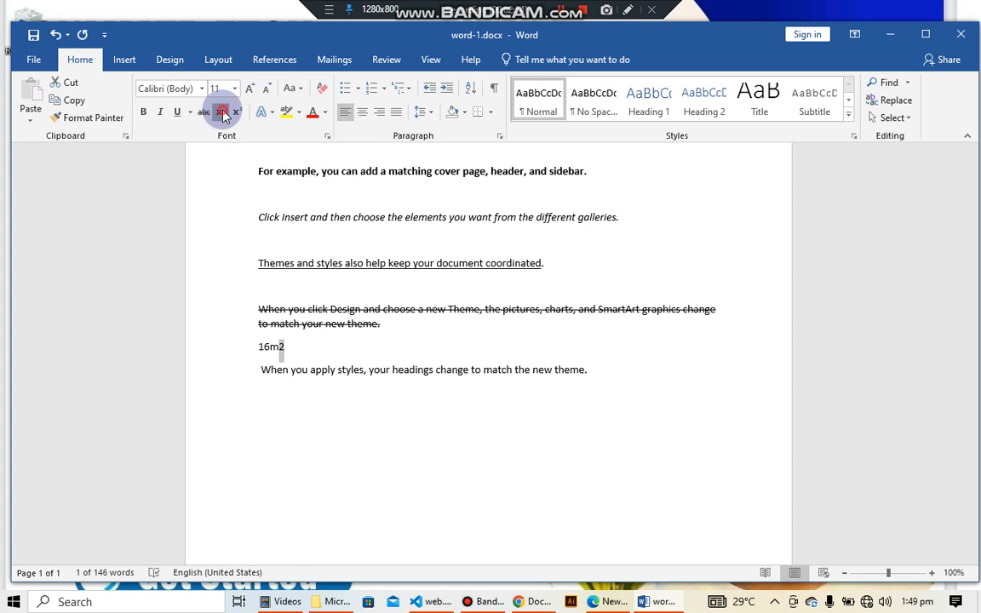
click(327, 341)
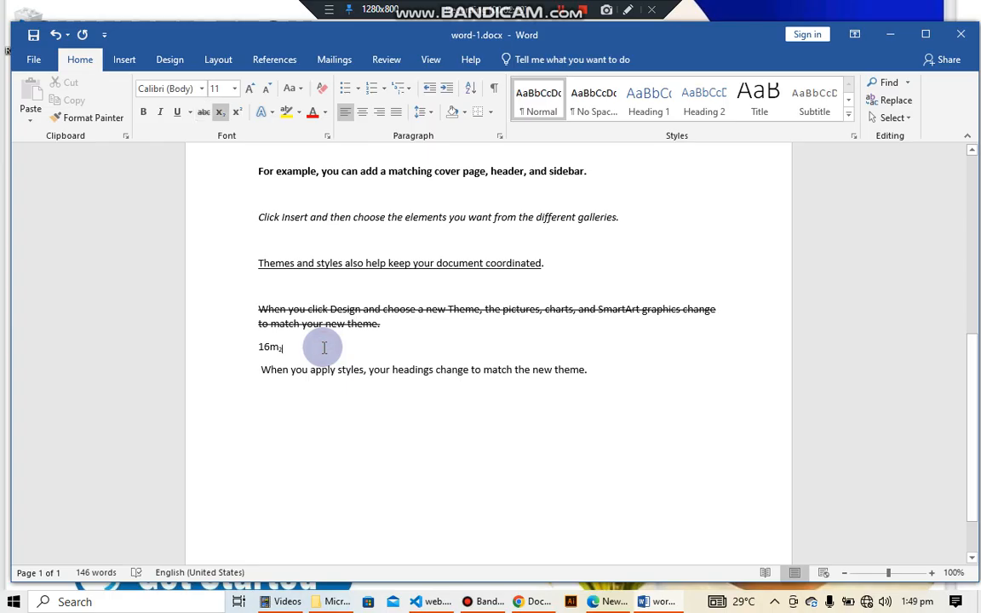
key(Right)
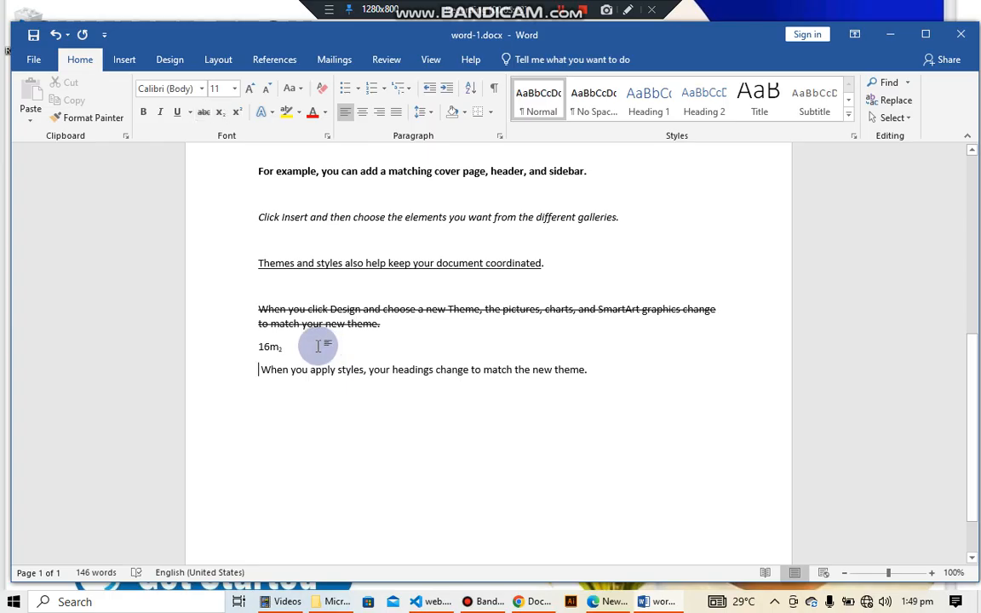
key(Left)
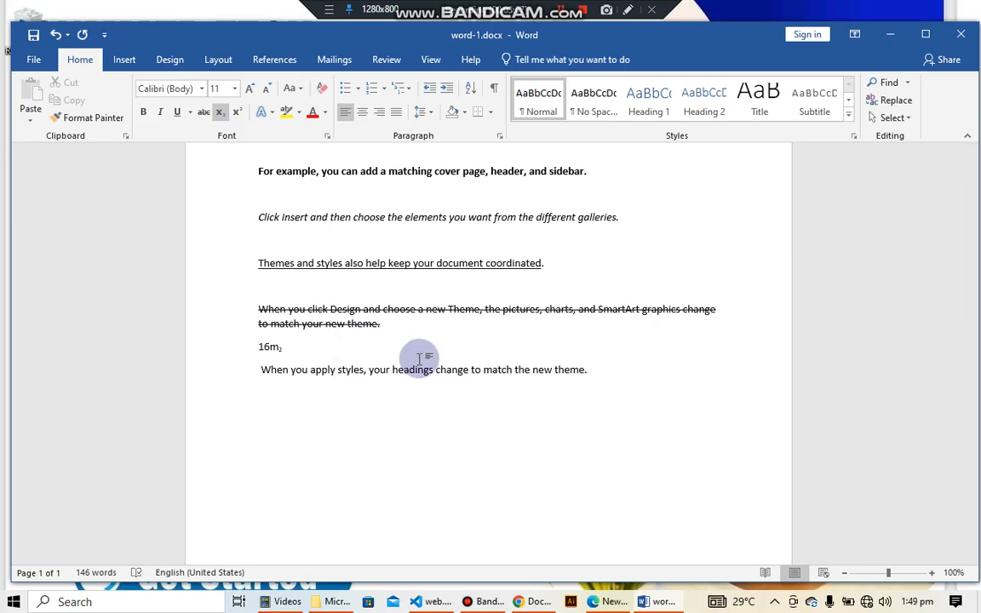
click(356, 341)
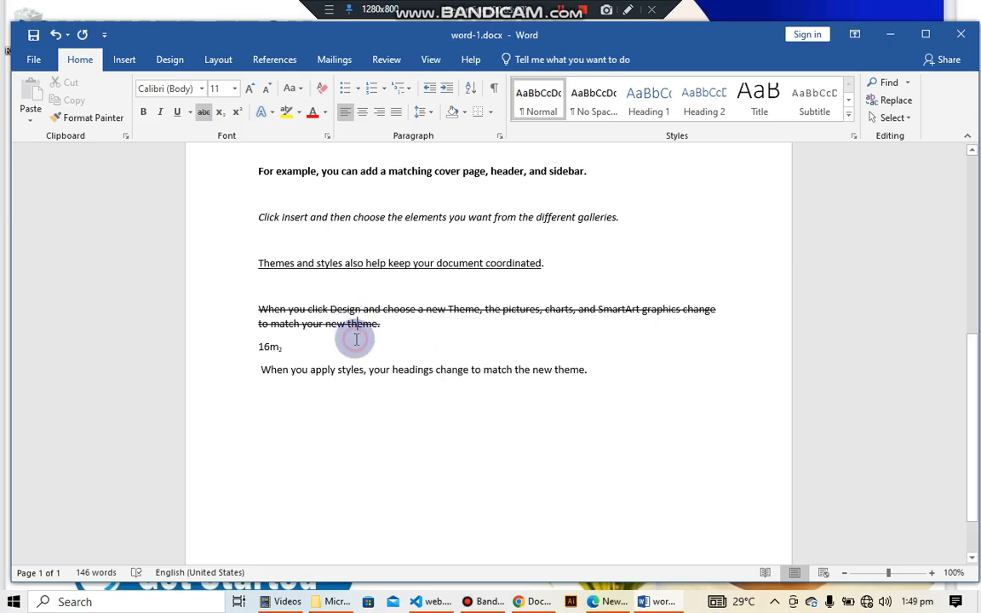
click(349, 345)
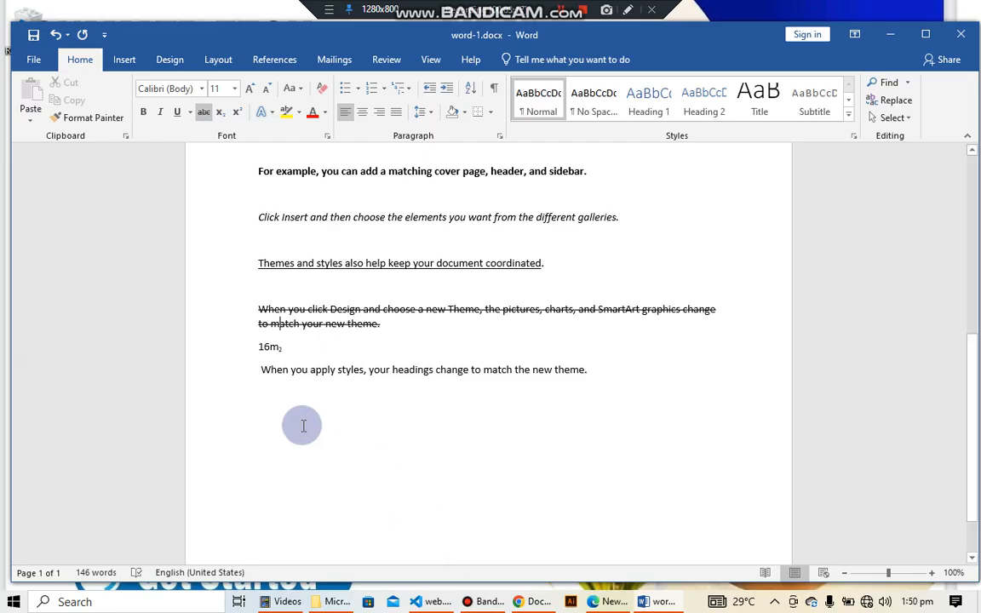
Insert an empty line above the last paragraph and type 17x2 on it
click(260, 369)
key(Return)
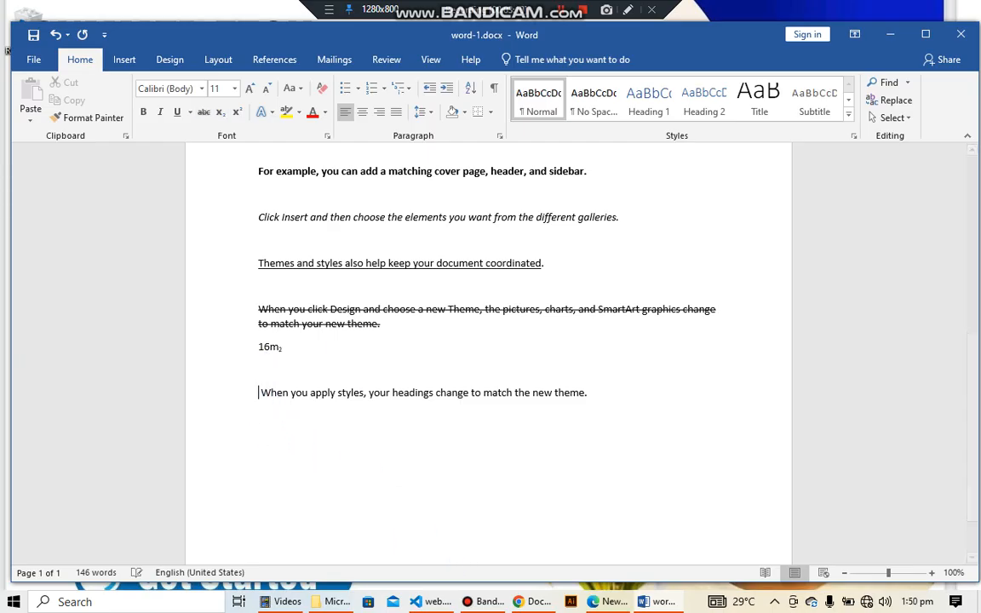
click(269, 369)
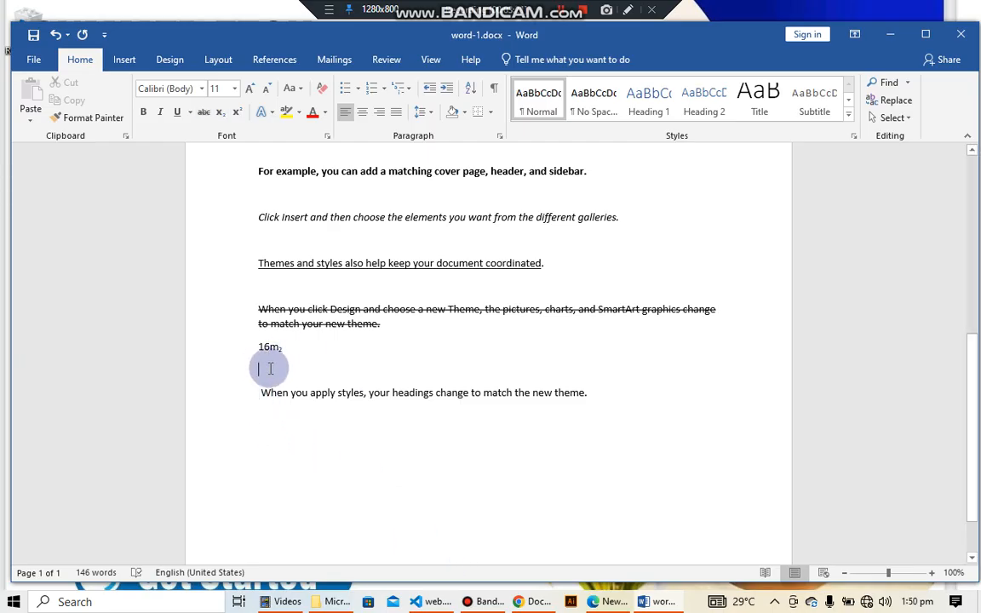
text(17m)
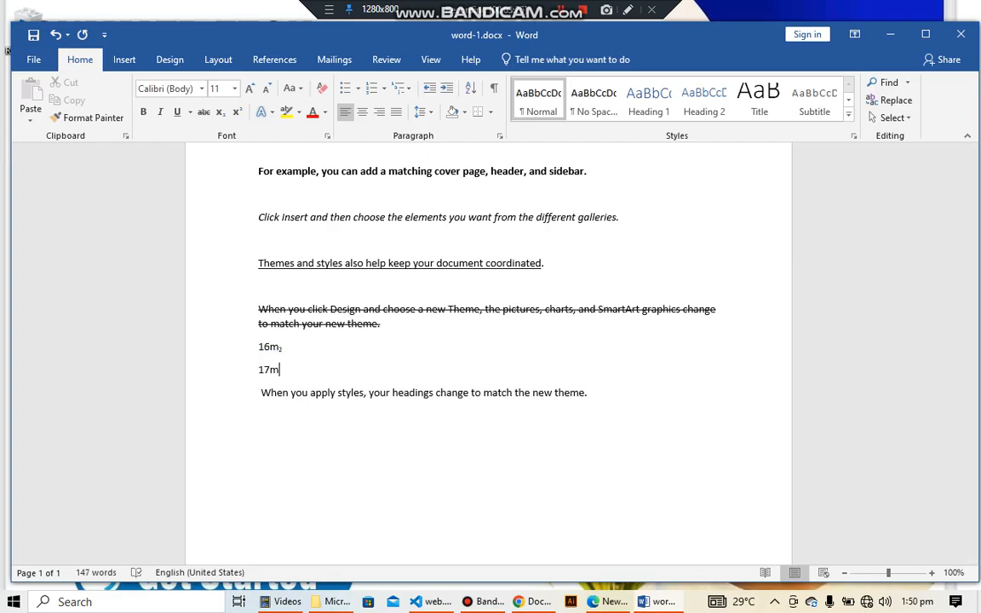
key(BackSpace)
text(x2)
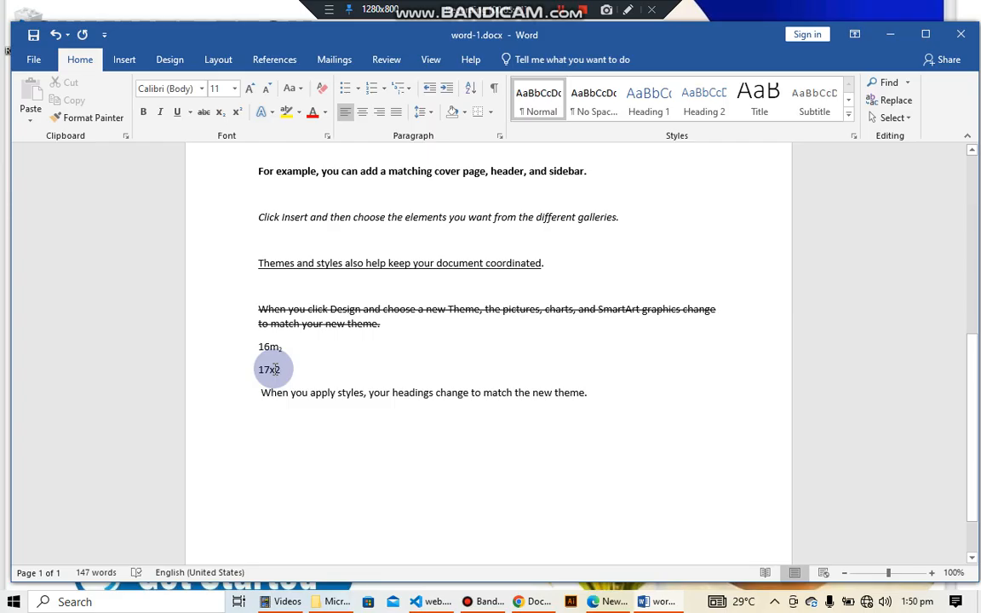
Make the 2 in 17x2 superscript
double_click(274, 370)
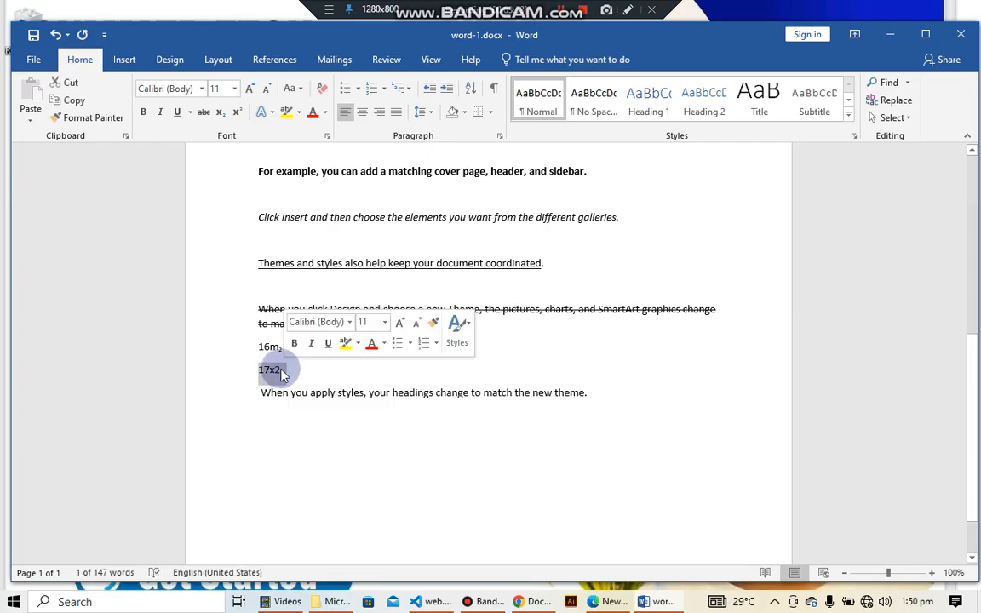
click(284, 371)
drag(282, 370, 273, 369)
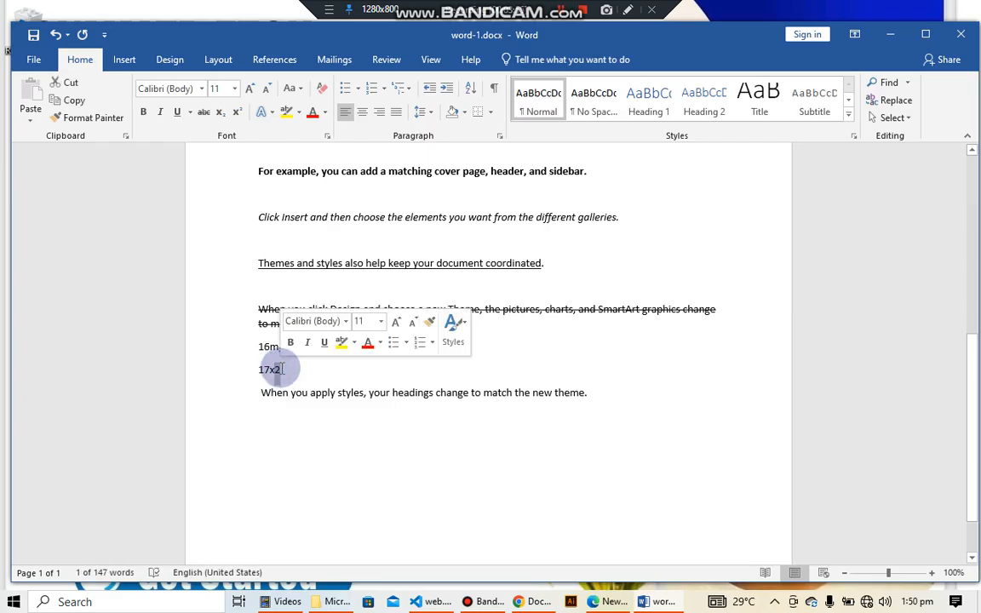
click(235, 113)
click(355, 367)
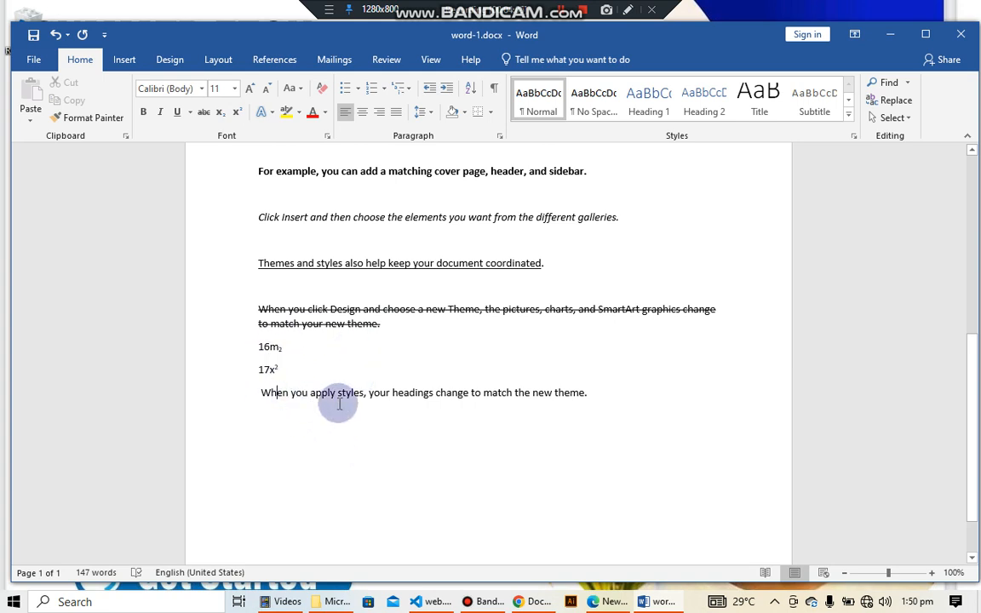
Add another empty line above the last paragraph and type a first name on it
click(261, 392)
key(Return)
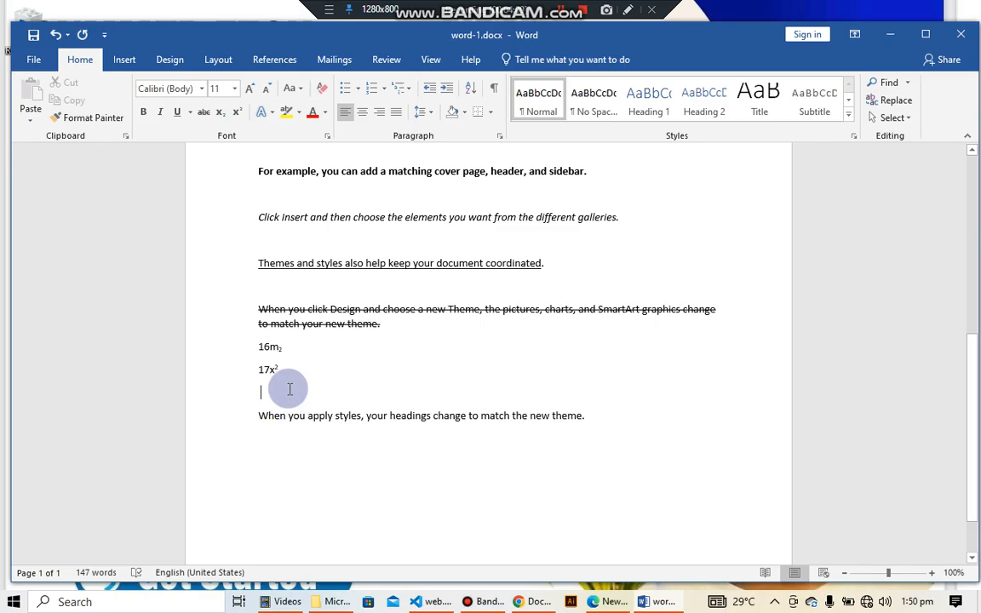
text(Ebou)
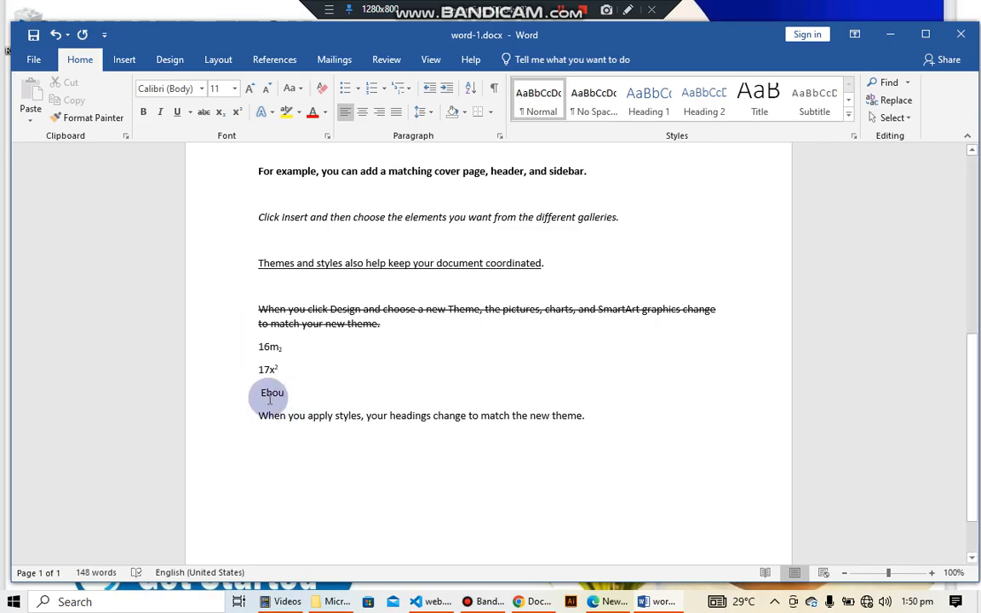
drag(260, 392, 289, 393)
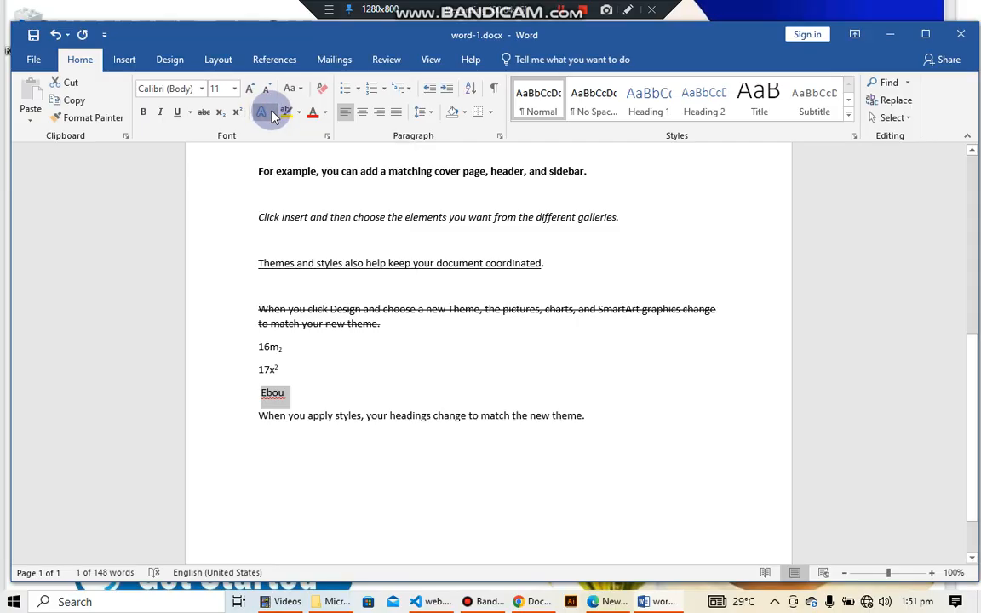
click(272, 115)
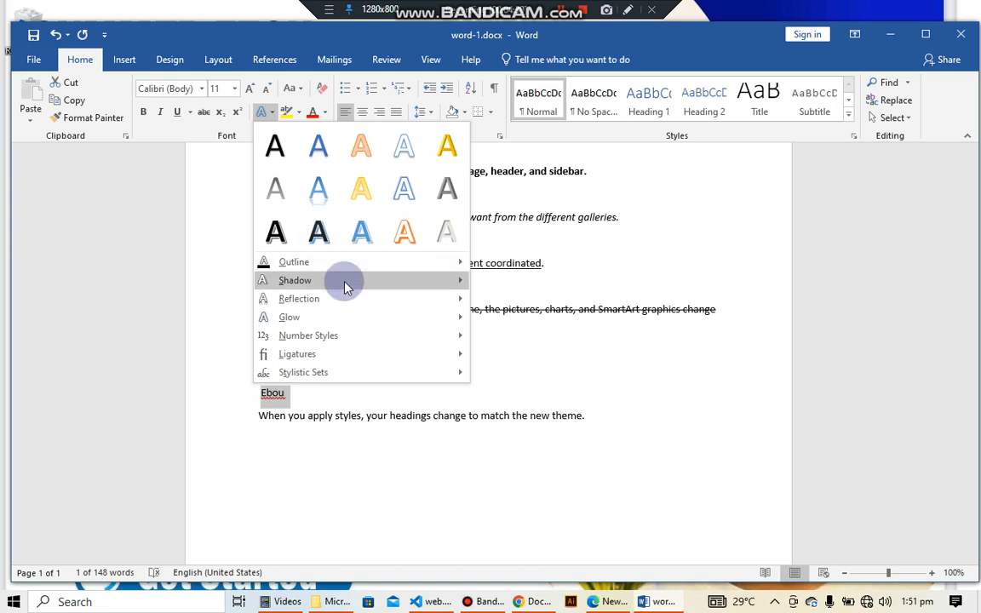
mouse_move(345, 287)
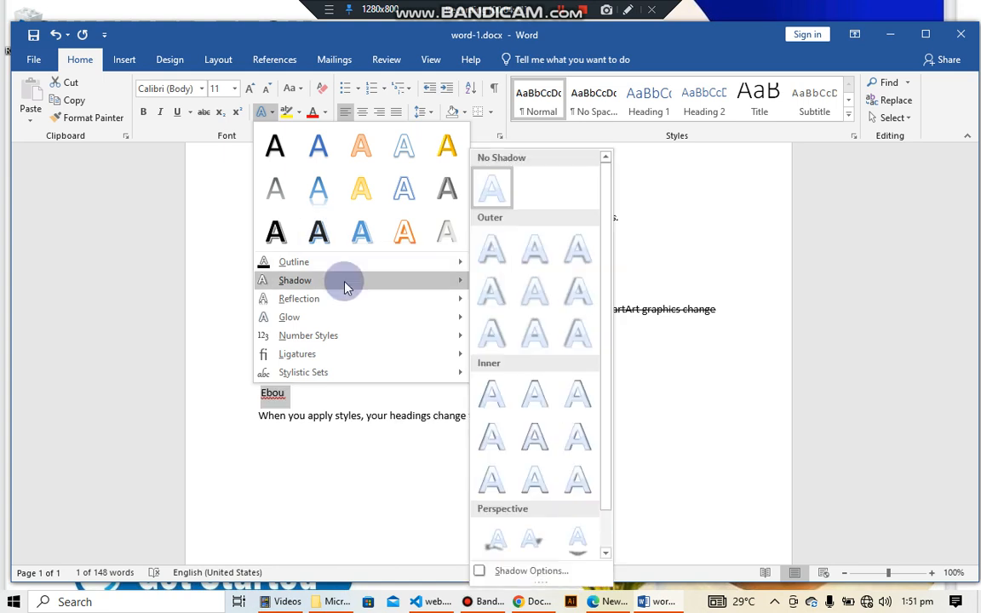
mouse_move(357, 322)
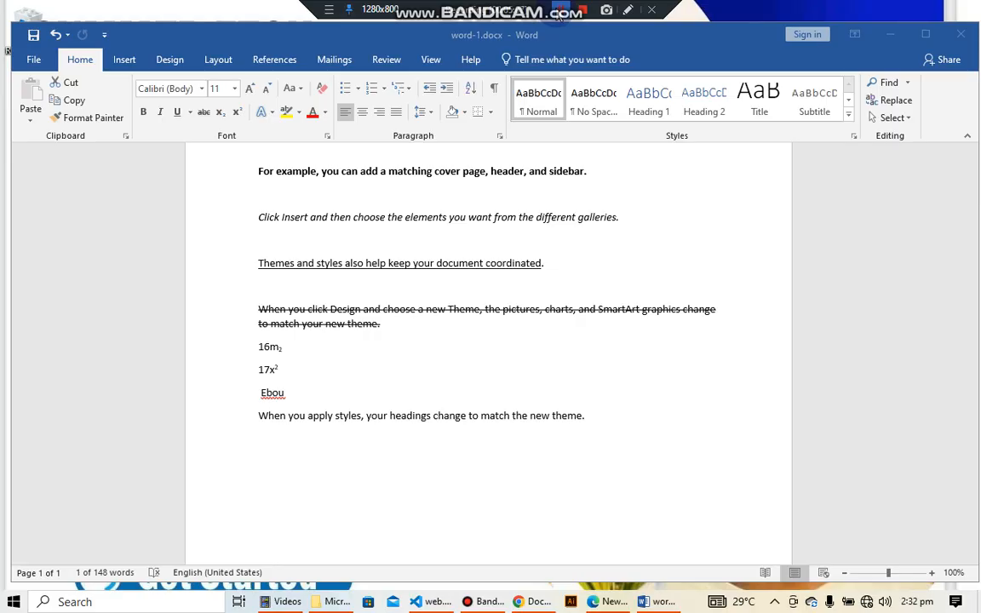
Apply the gold fill text effect to the typed name
double_click(279, 397)
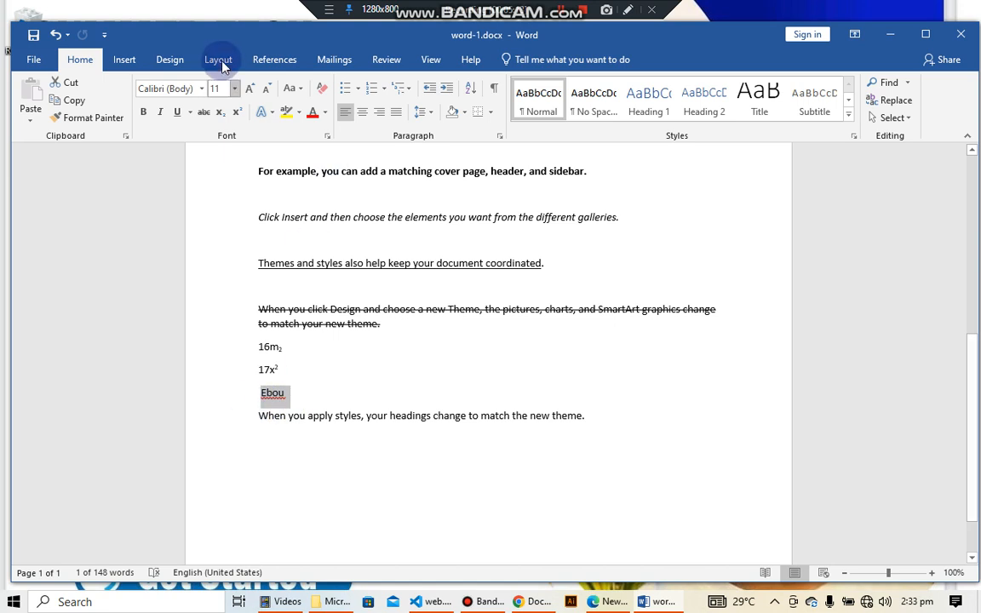
click(271, 114)
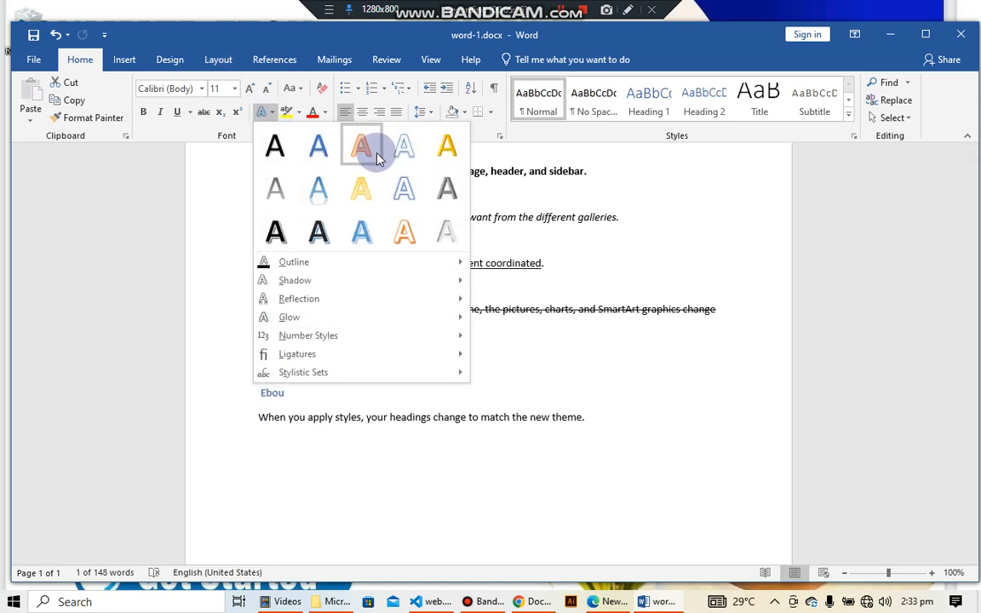
click(444, 151)
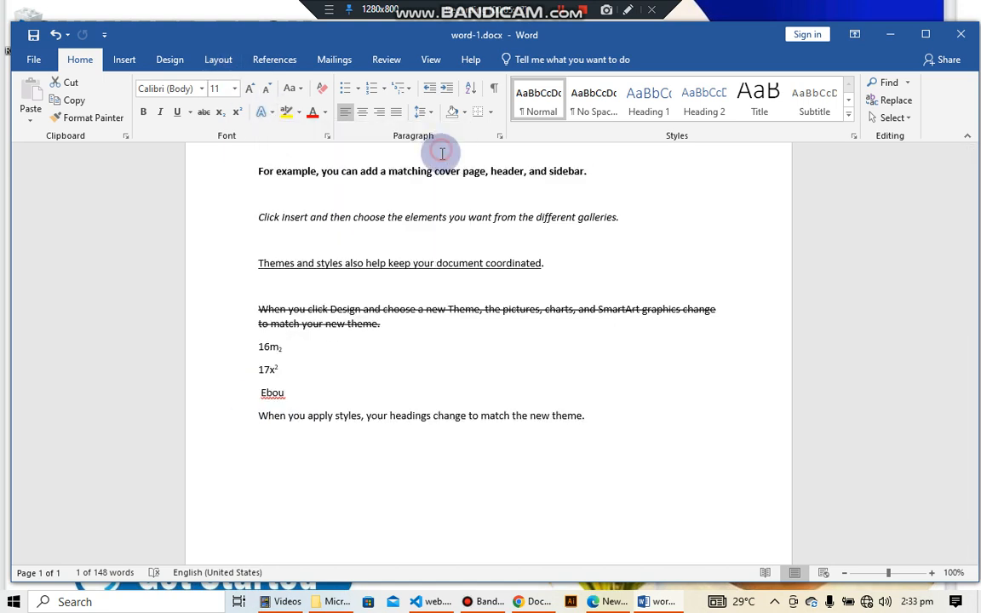
click(331, 400)
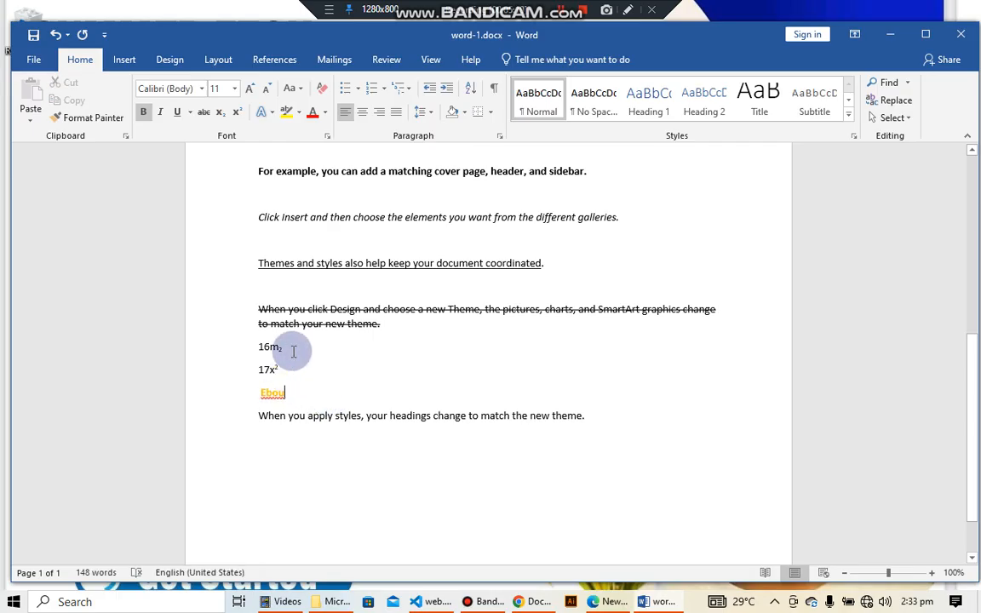
double_click(272, 392)
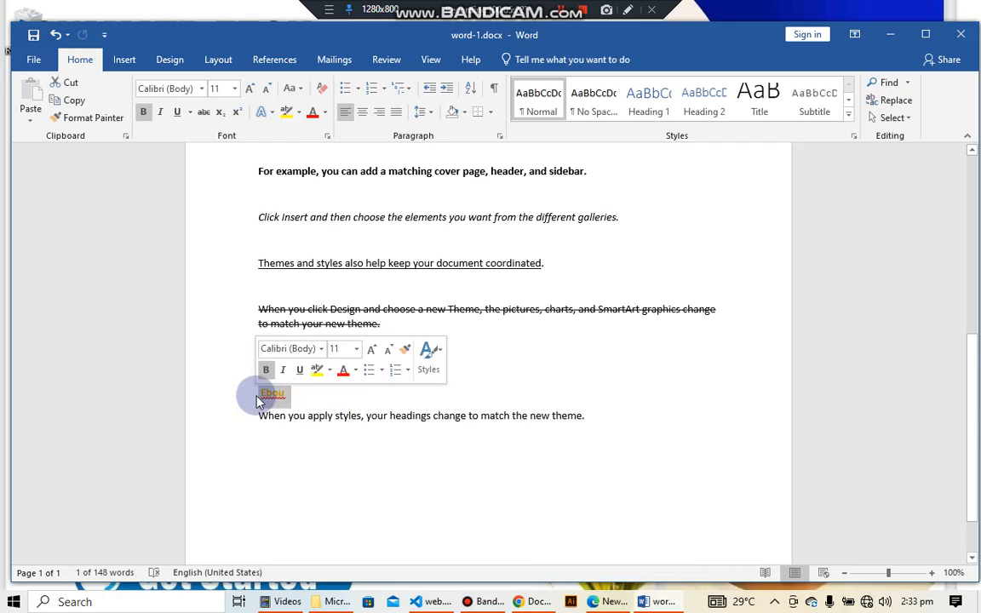
click(300, 401)
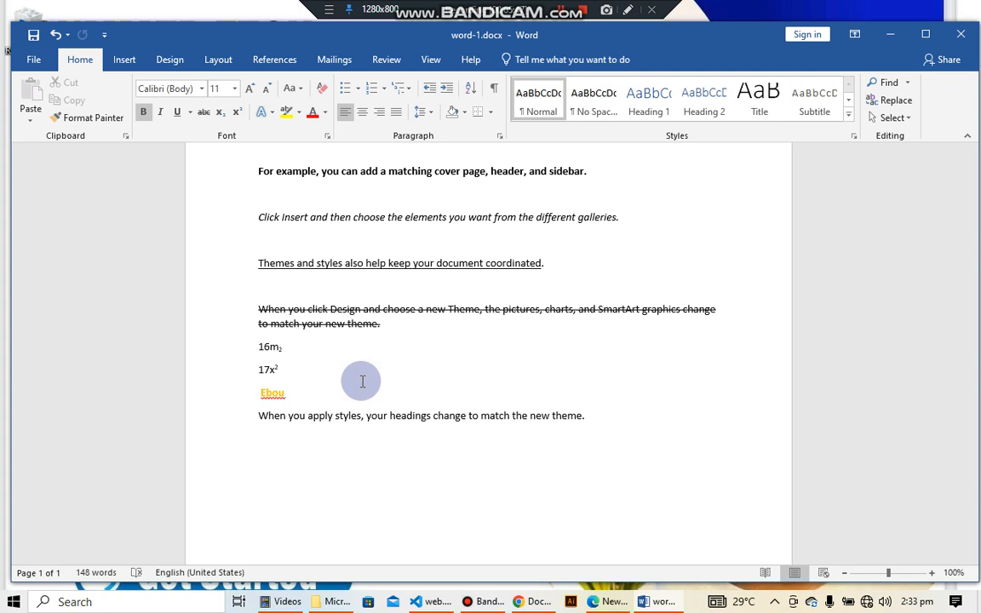
double_click(272, 393)
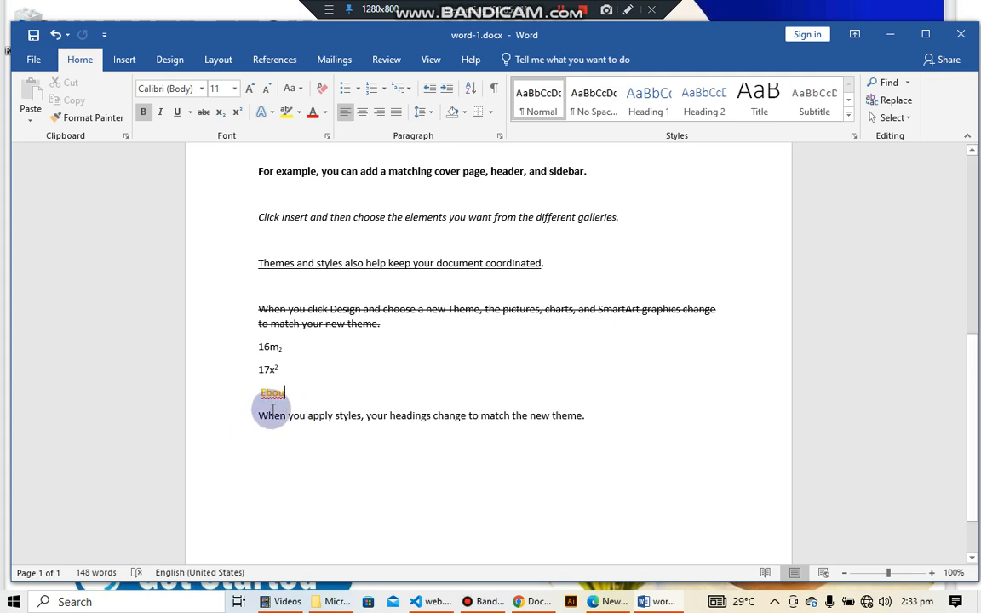
click(258, 416)
click(258, 416)
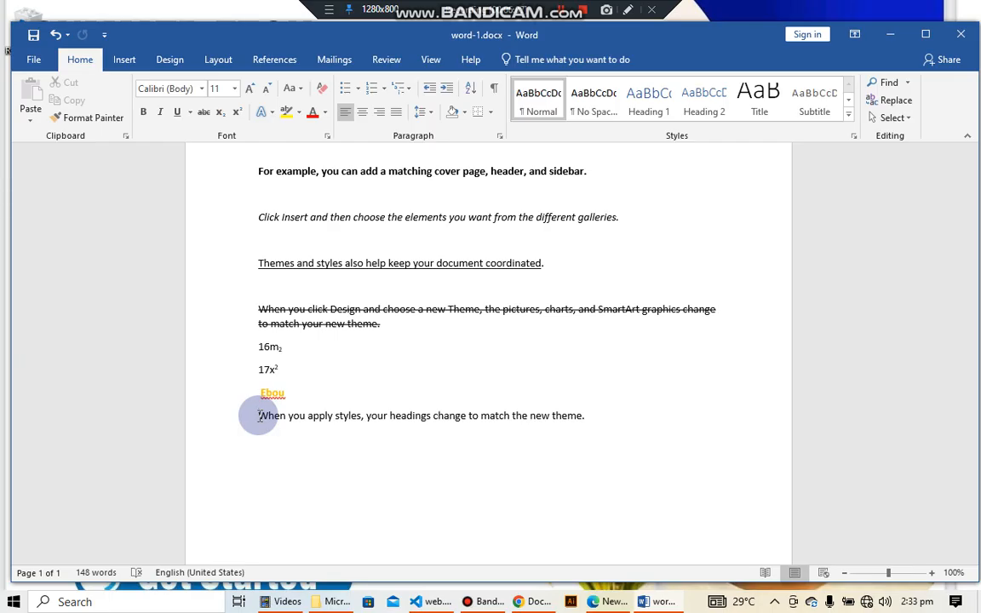
drag(258, 416, 586, 429)
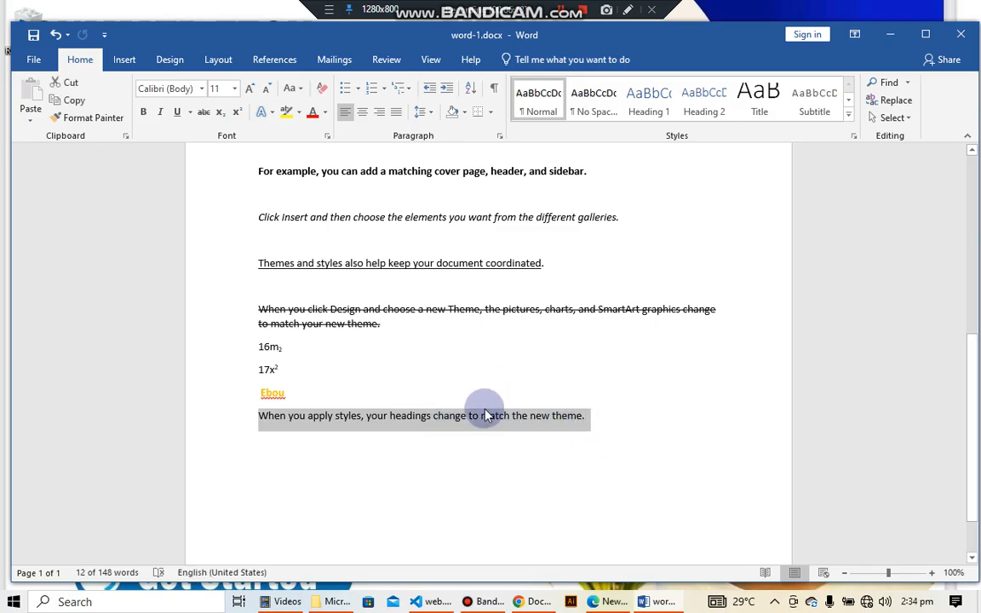
click(422, 367)
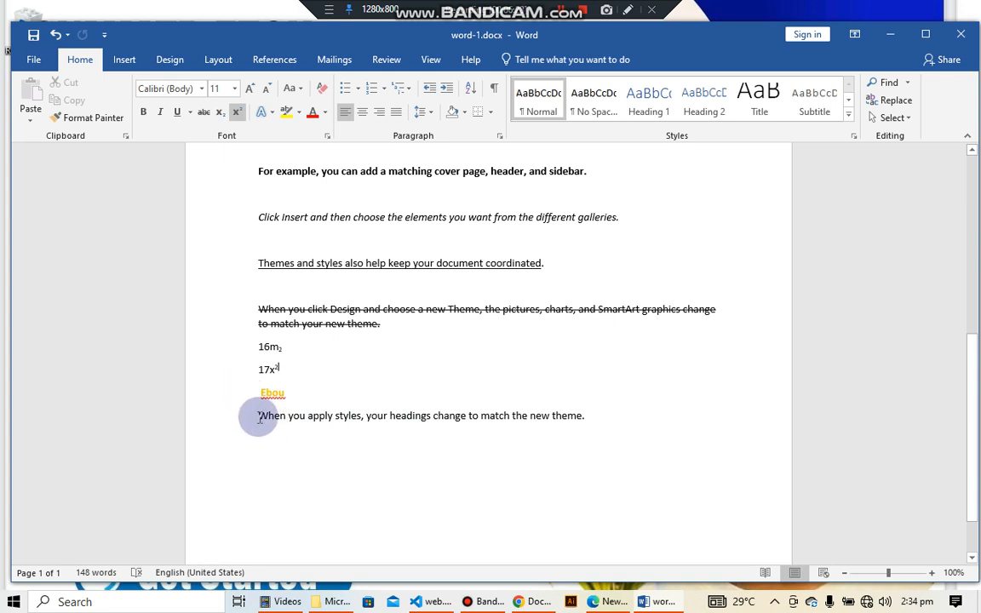
Highlight the last paragraph, "When you apply styles, your headings change to match the new theme.", in pink
drag(258, 415, 586, 427)
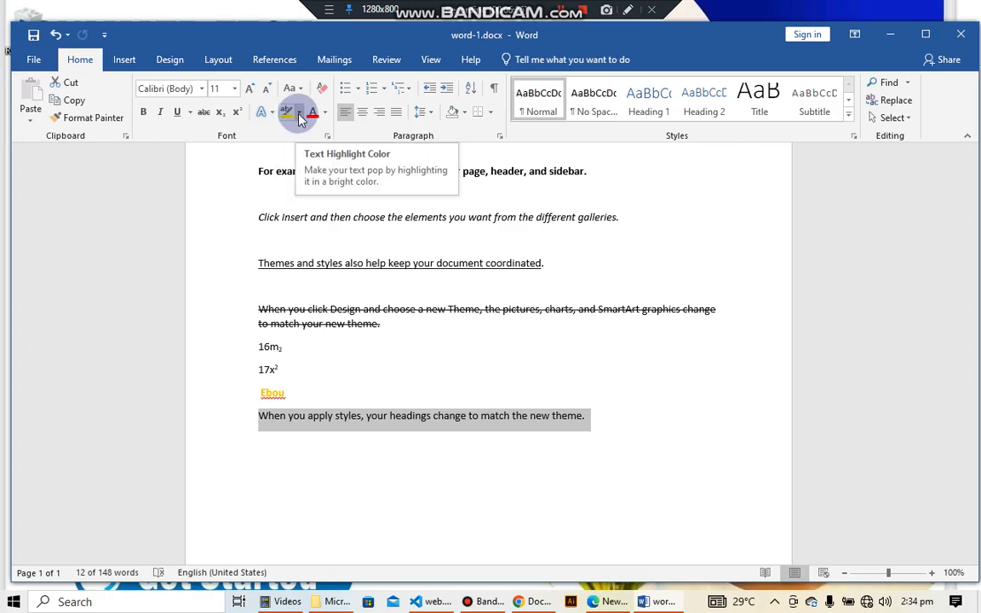
click(300, 115)
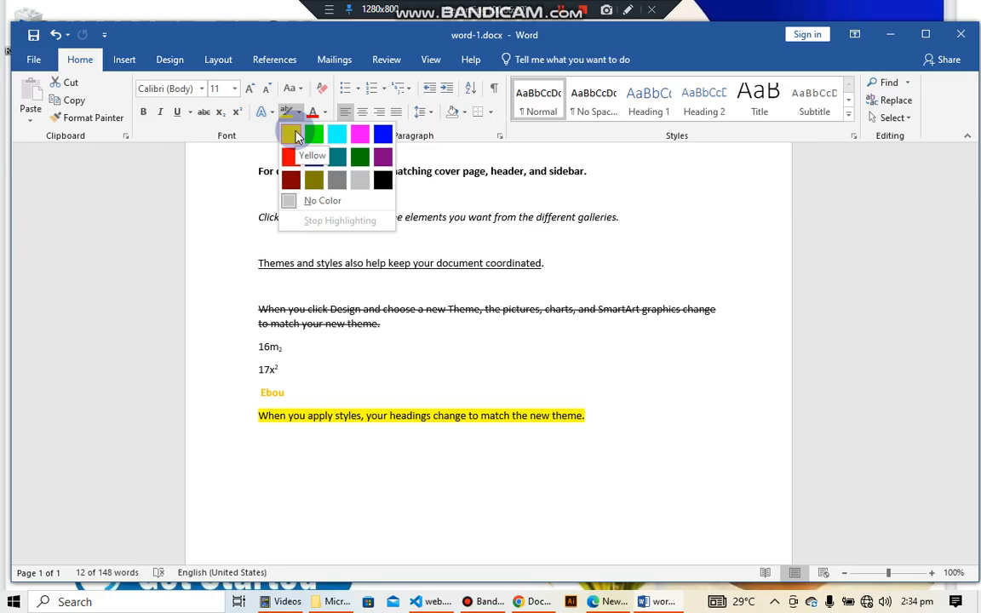
click(360, 134)
click(333, 482)
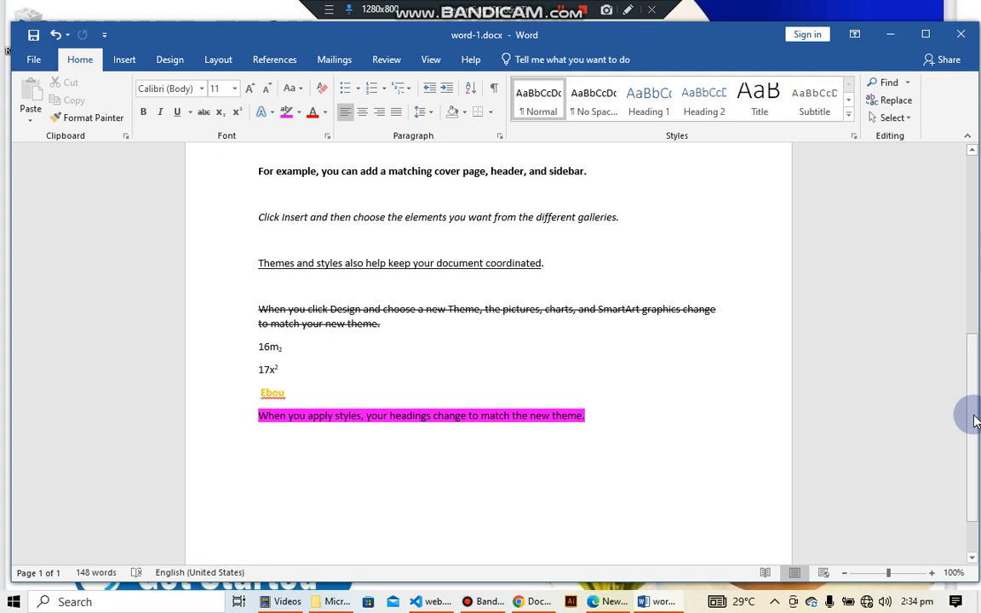
Change the font color of the "Text formatting" title at the top of the document to light blue
drag(970, 400, 977, 241)
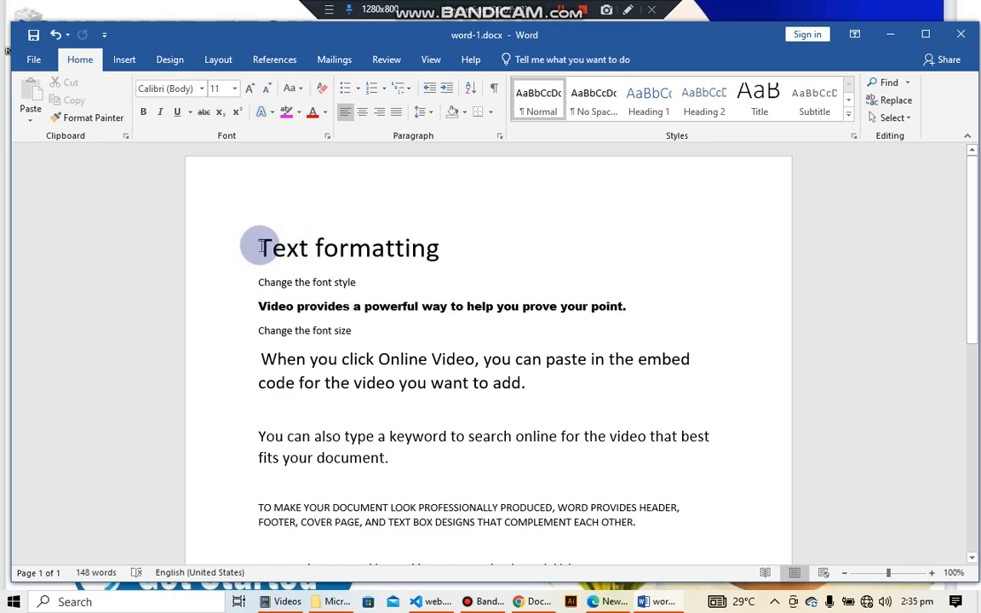
drag(260, 247, 420, 264)
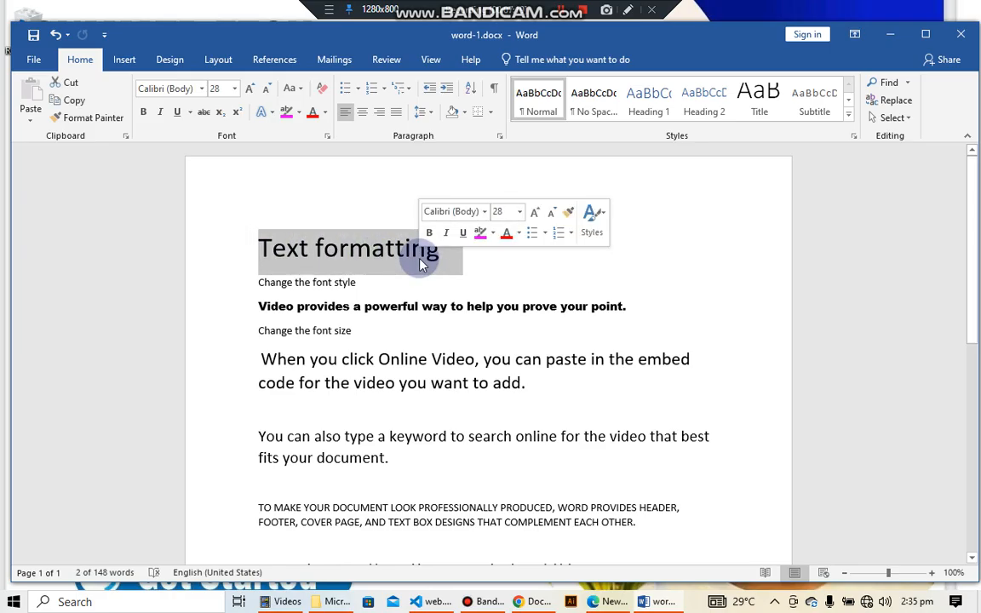
click(327, 119)
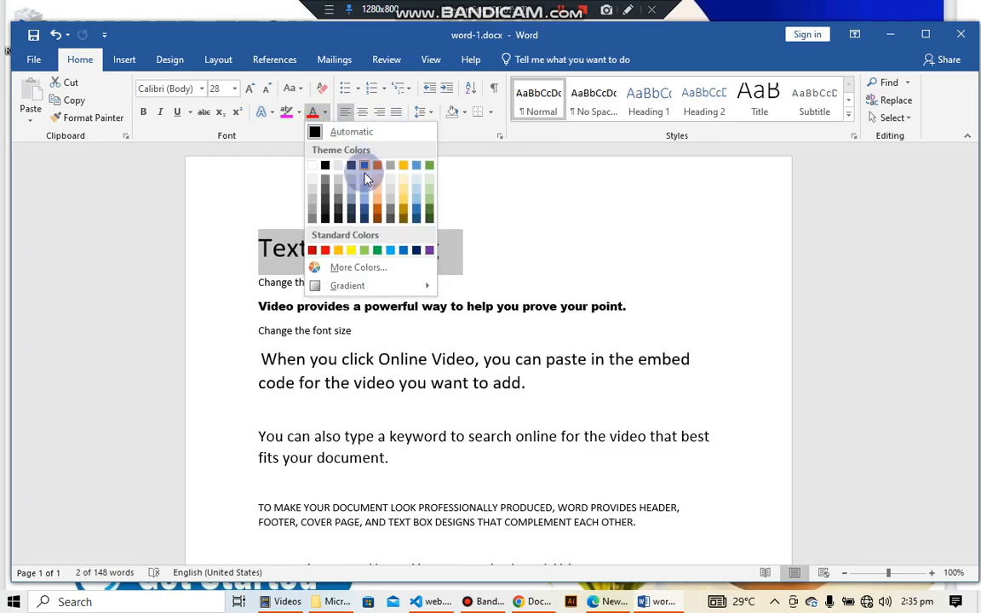
click(391, 251)
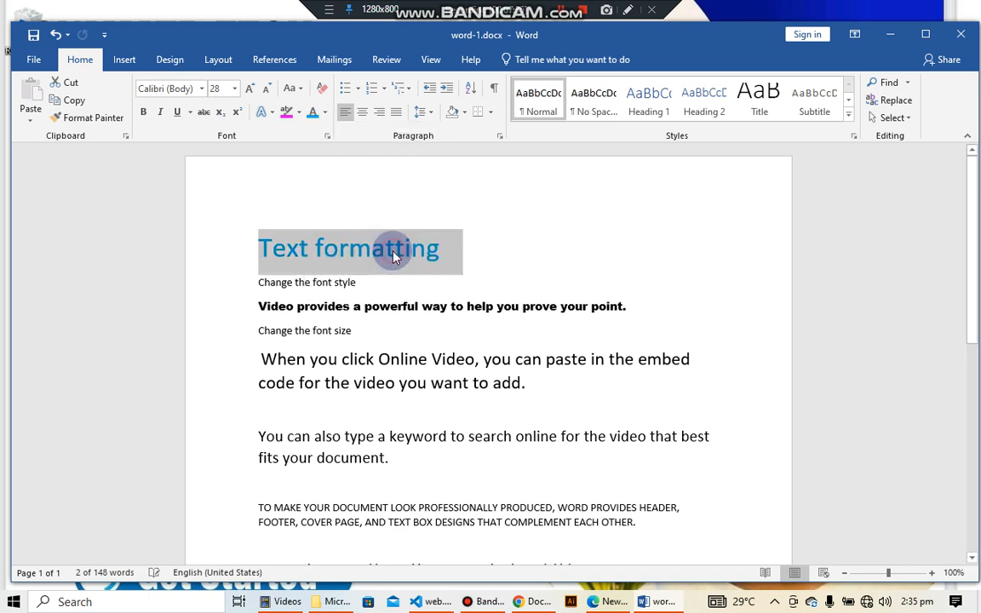
click(504, 246)
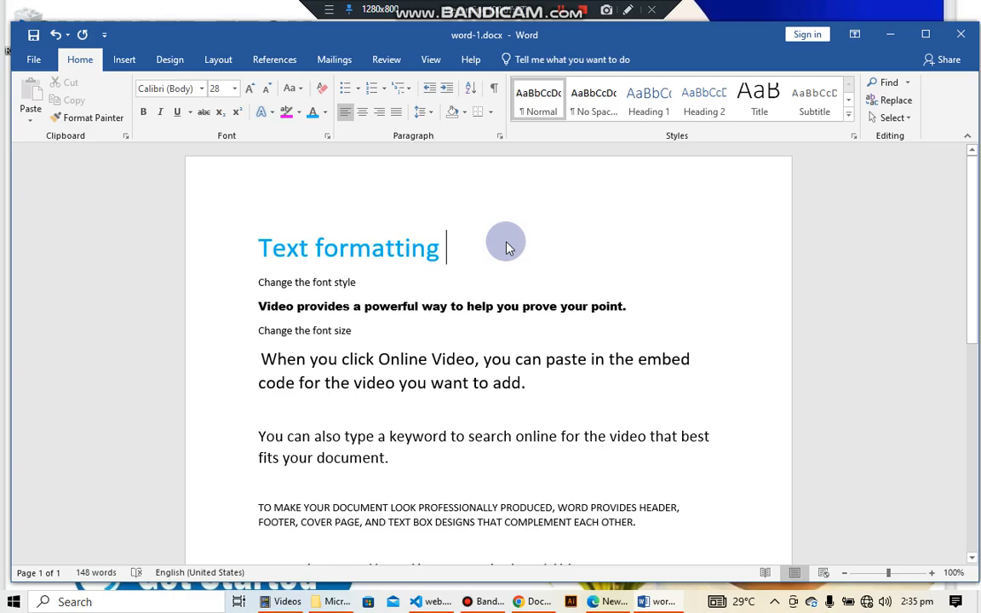